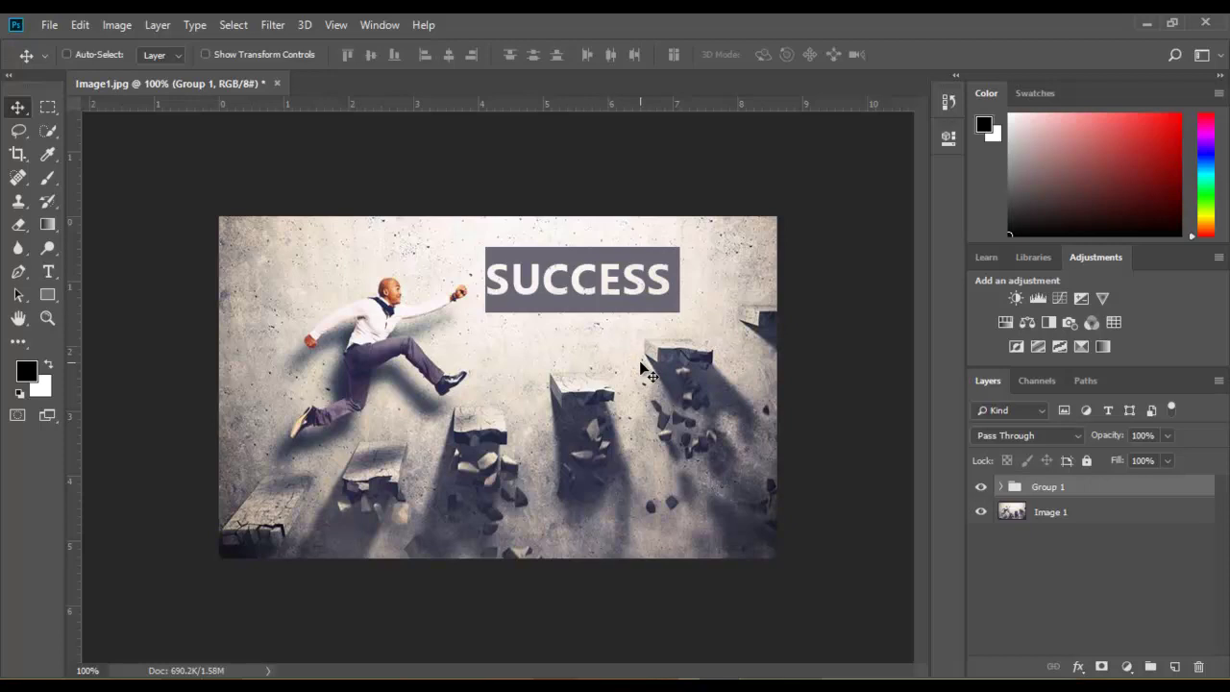
# Move the existing SUCCESS label group within the image and delete the whole group, leaving the Image 1 layer
pyautogui.moveTo(537, 294); pyautogui.dragTo(584, 303)
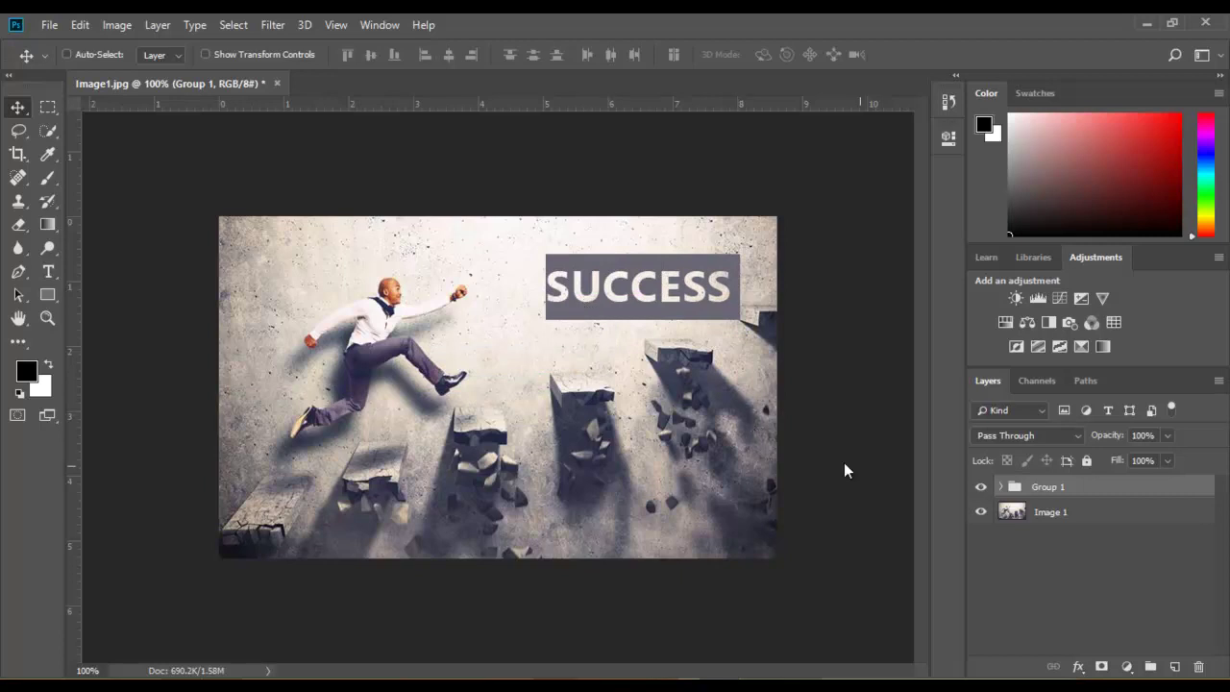
pyautogui.moveTo(1066, 486); pyautogui.dragTo(1201, 667)
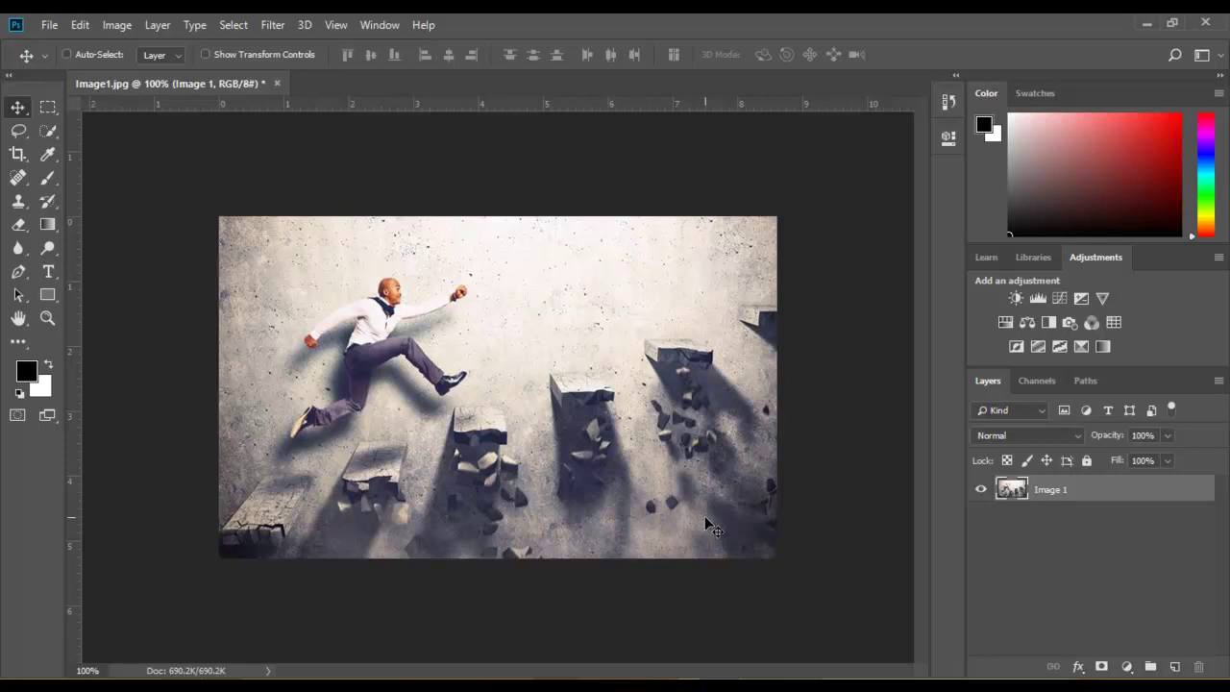
# Set the foreground colour to dark blue-grey #444854, sampled from the shadow beside the lowest stone block
pyautogui.click(49, 295)
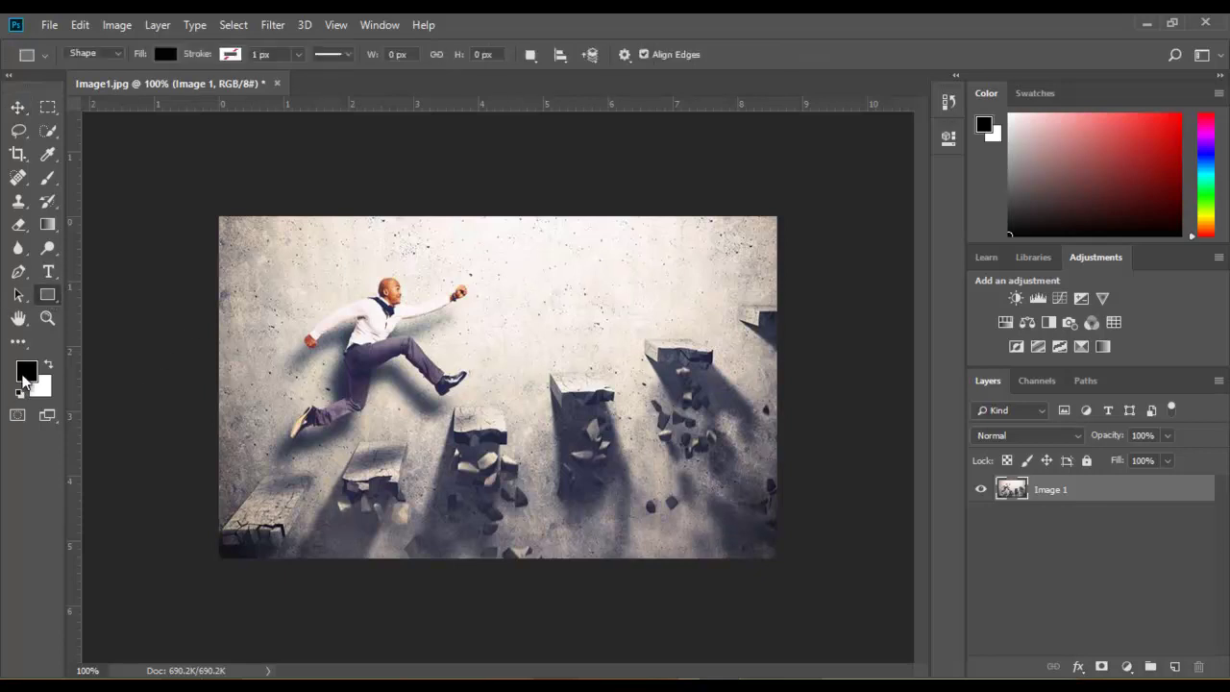
pyautogui.click(26, 375)
pyautogui.click(309, 524)
pyautogui.click(309, 519)
pyautogui.moveTo(309, 519)
pyautogui.mouseDown()
pyautogui.moveTo(244, 485)
pyautogui.moveTo(277, 486)
pyautogui.moveTo(331, 524)
pyautogui.moveTo(326, 509)
pyautogui.mouseUp()
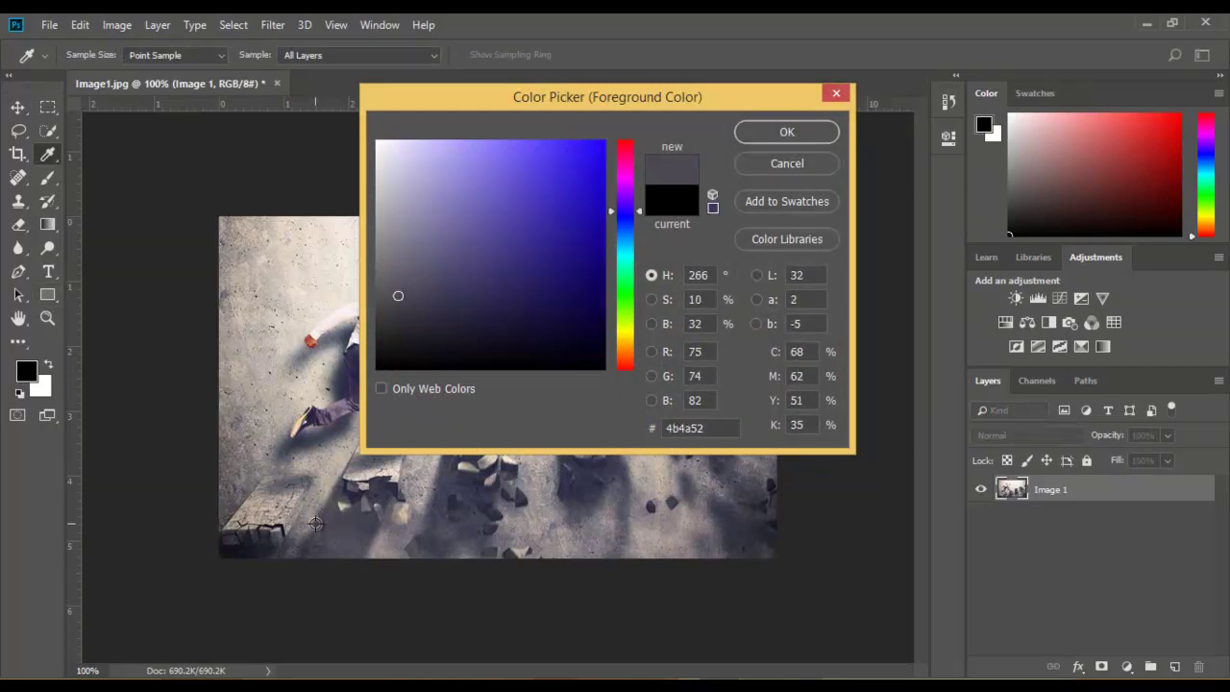
pyautogui.click(317, 517)
pyautogui.click(318, 516)
pyautogui.click(787, 132)
pyautogui.press('u')
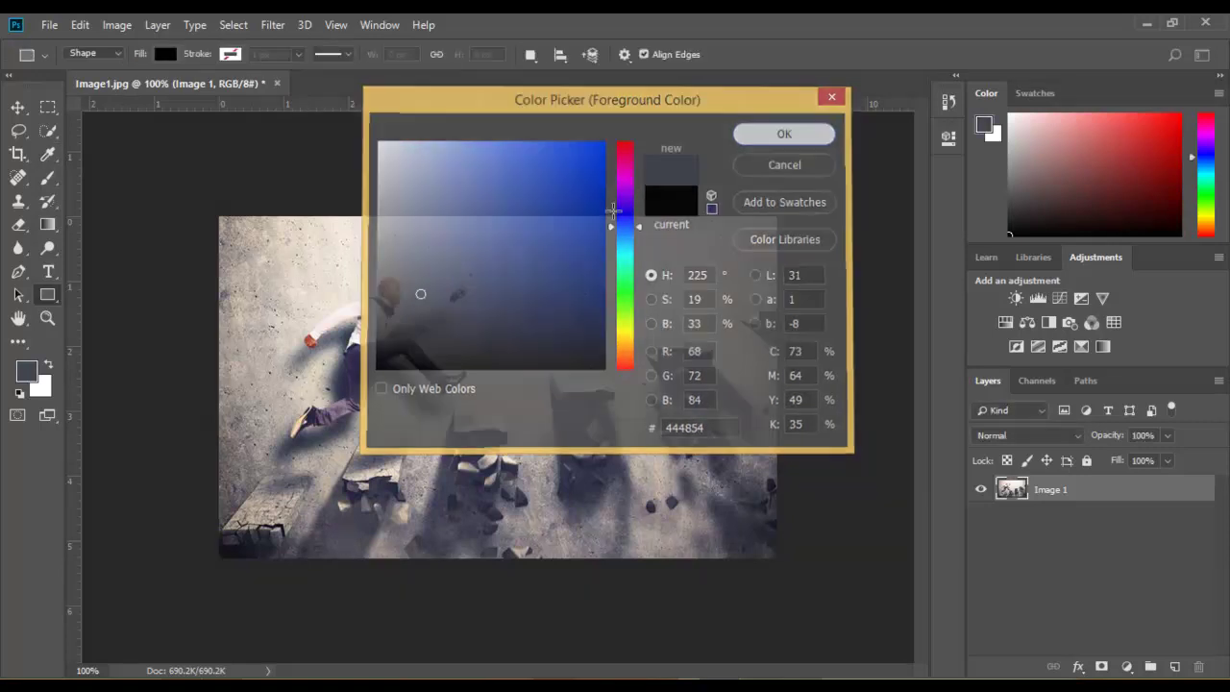
# Draw a filled rectangle shape about 191 by 71 px on the wall ahead of the jumping man
pyautogui.moveTo(516, 278); pyautogui.dragTo(699, 343)
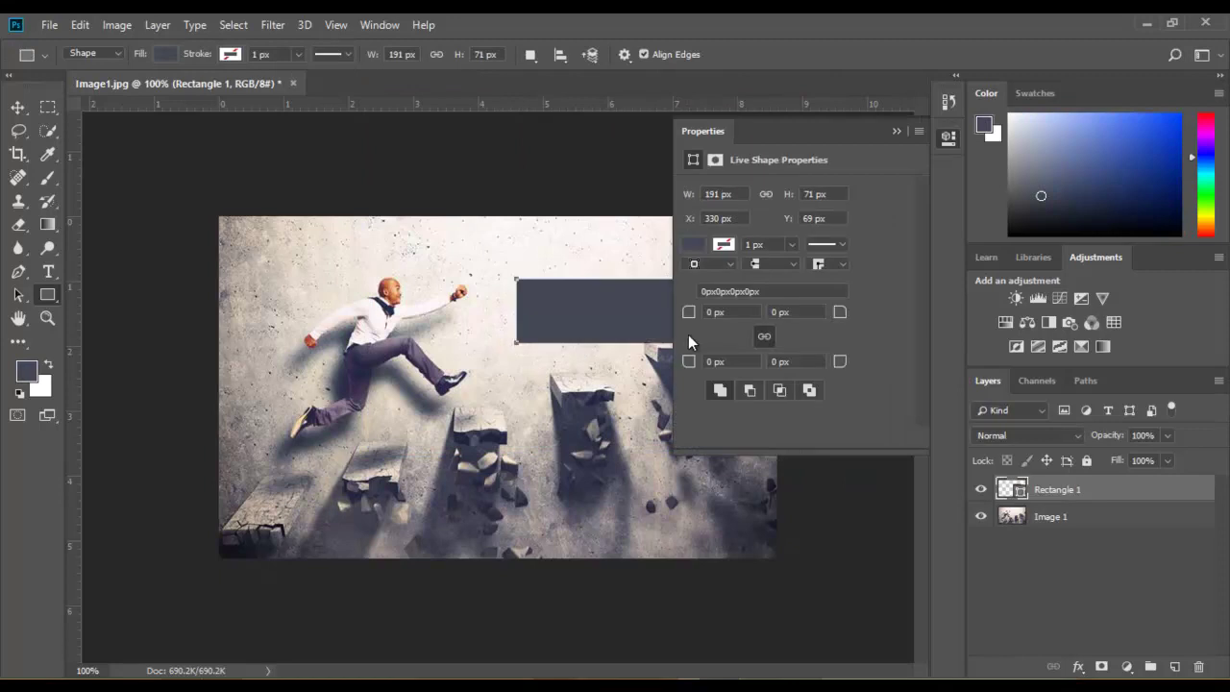
pyautogui.click(894, 131)
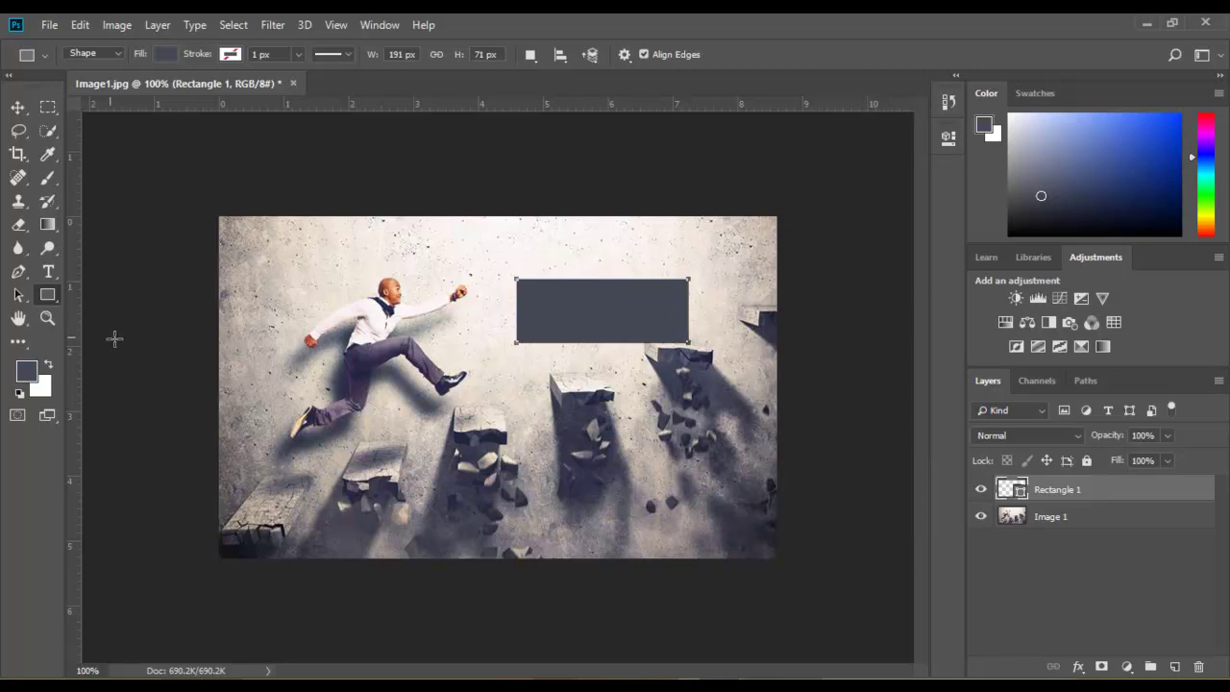
# Activate the horizontal Type tool and set the foreground colour to black (#000000)
pyautogui.click(46, 272)
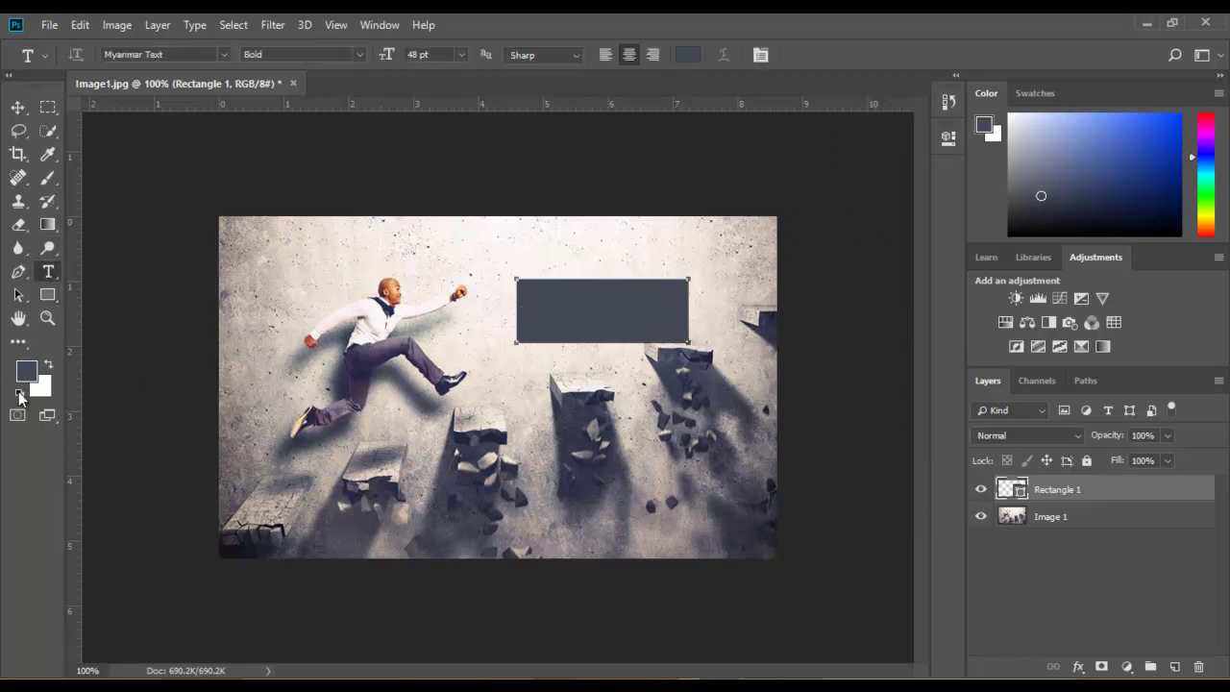
pyautogui.click(34, 377)
pyautogui.moveTo(492, 312); pyautogui.dragTo(729, 420)
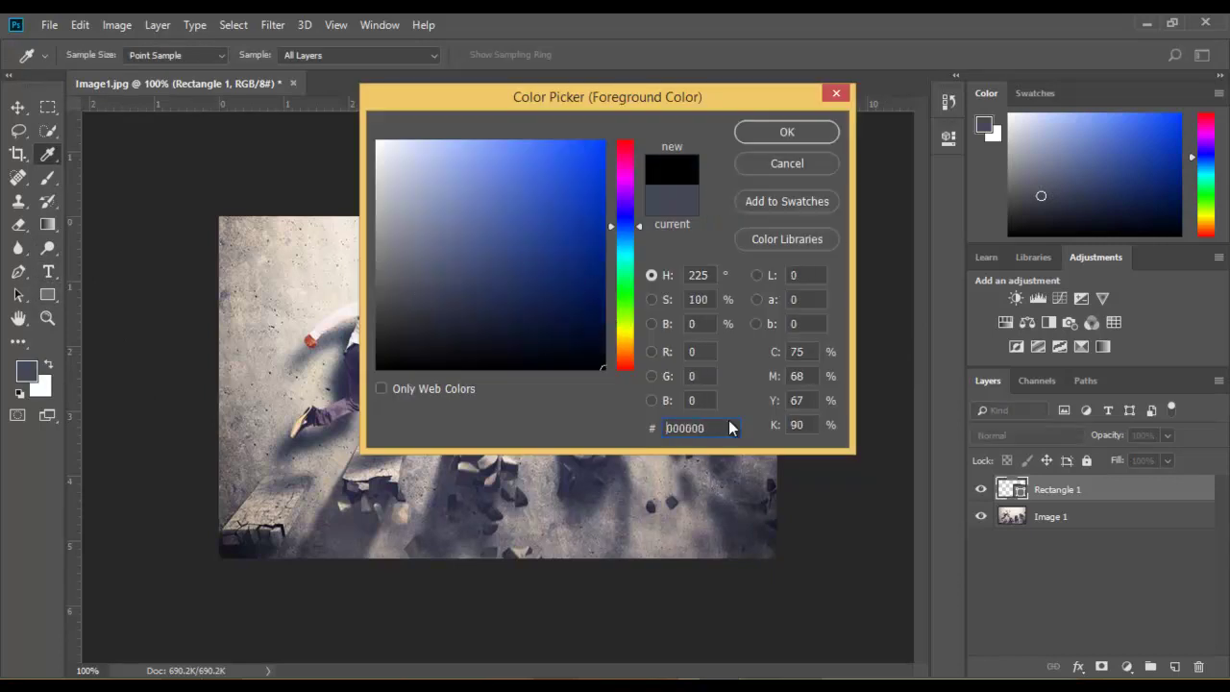
pyautogui.click(785, 134)
# Add the text SUCCESS inside the rectangle and widen its text box until the word fits on one line
pyautogui.click(574, 303)
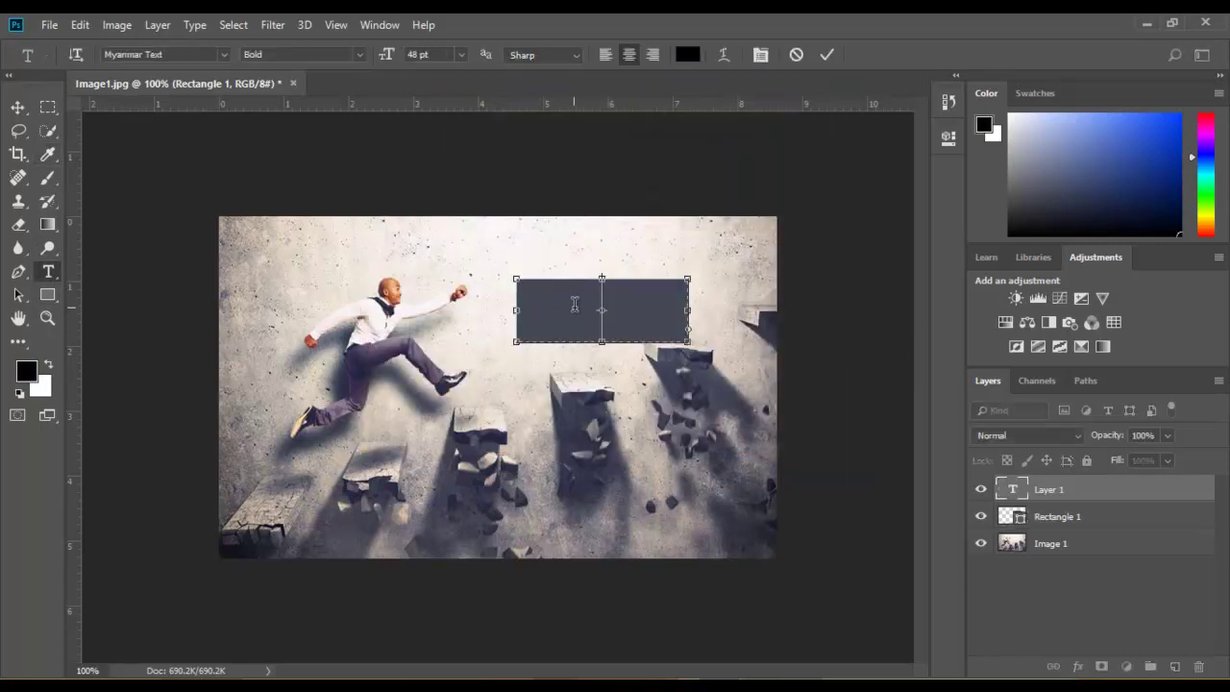
pyautogui.write('SUCCESS')
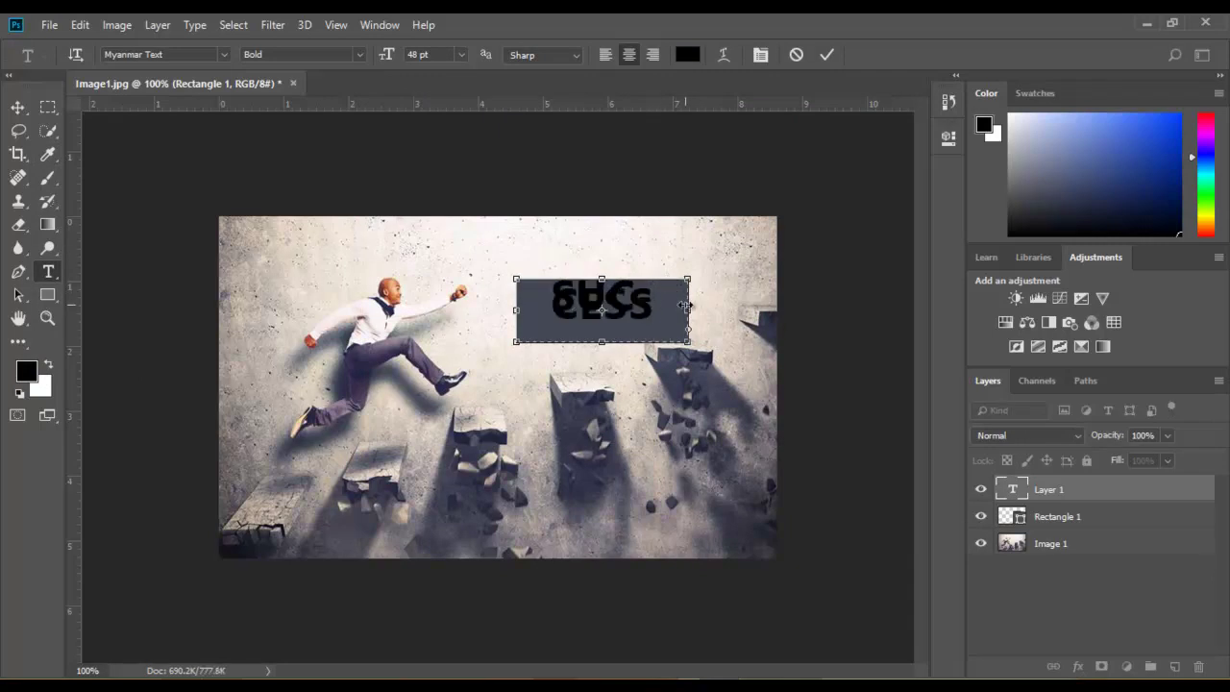
pyautogui.moveTo(686, 310); pyautogui.dragTo(716, 310)
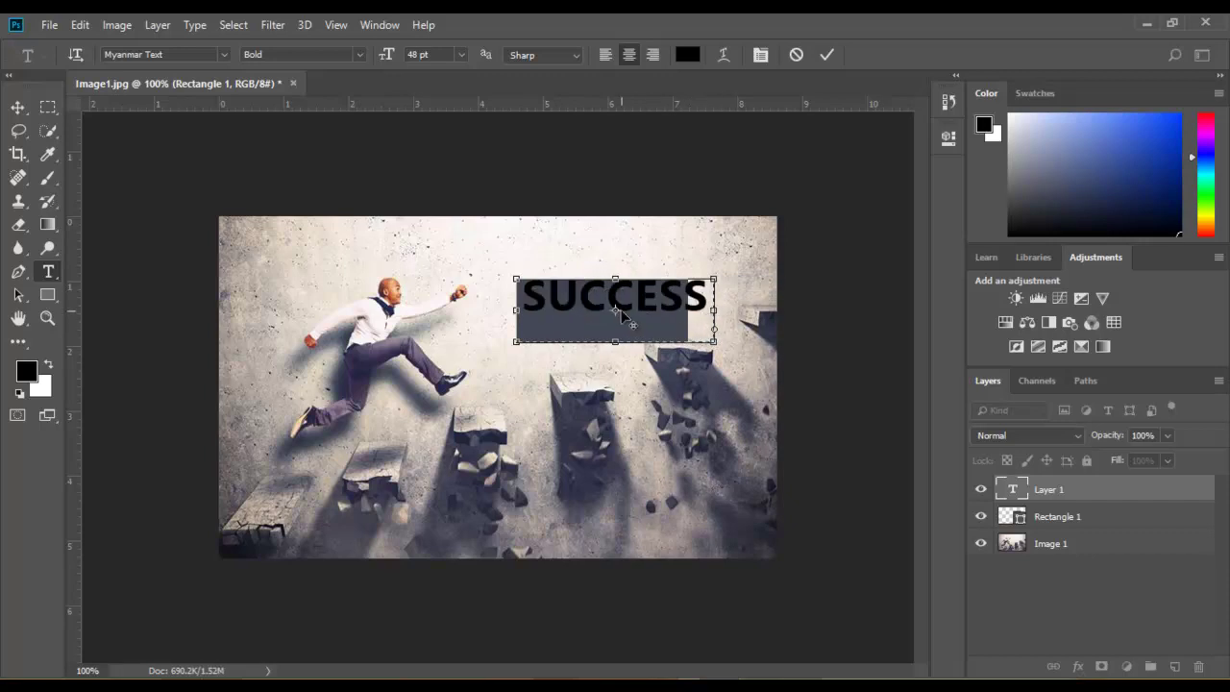
pyautogui.moveTo(713, 310)
pyautogui.mouseDown()
pyautogui.moveTo(688, 317)
pyautogui.moveTo(706, 324)
pyautogui.mouseUp()
# Reduce the SUCCESS text to 36 pt and move it down and left toward the rectangle's centre
pyautogui.hotkey('ctrl', 'a')
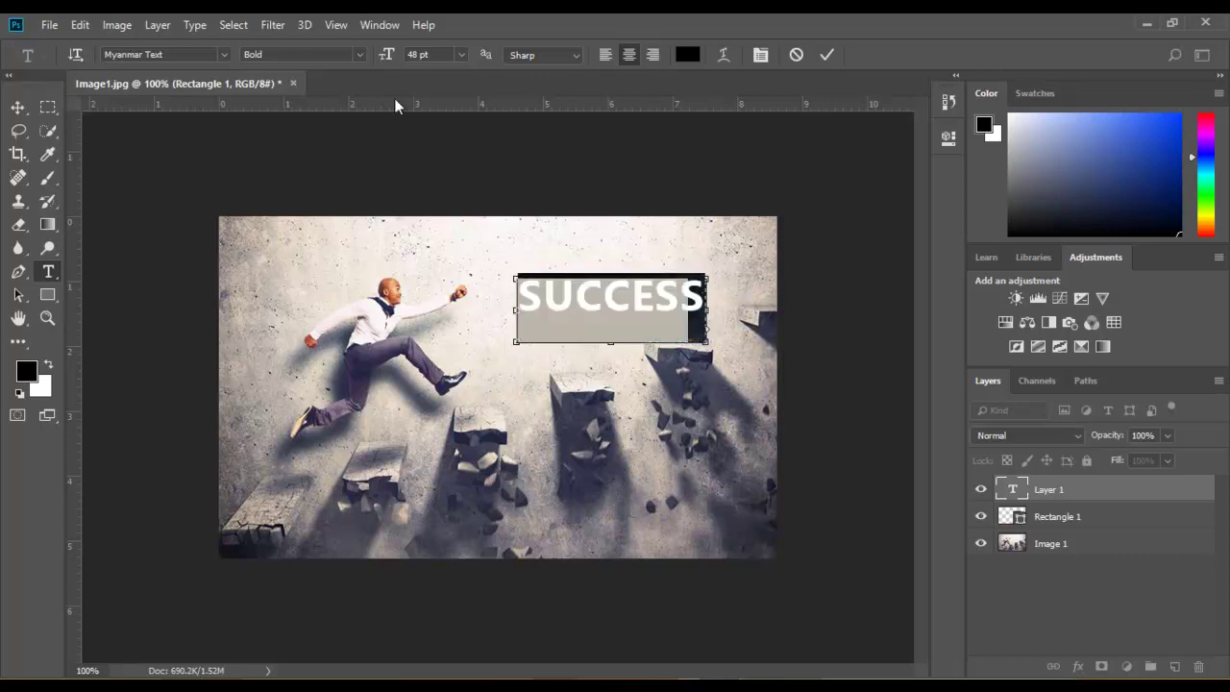
pyautogui.click(461, 55)
pyautogui.click(440, 239)
pyautogui.moveTo(616, 311); pyautogui.dragTo(605, 332)
pyautogui.click(825, 54)
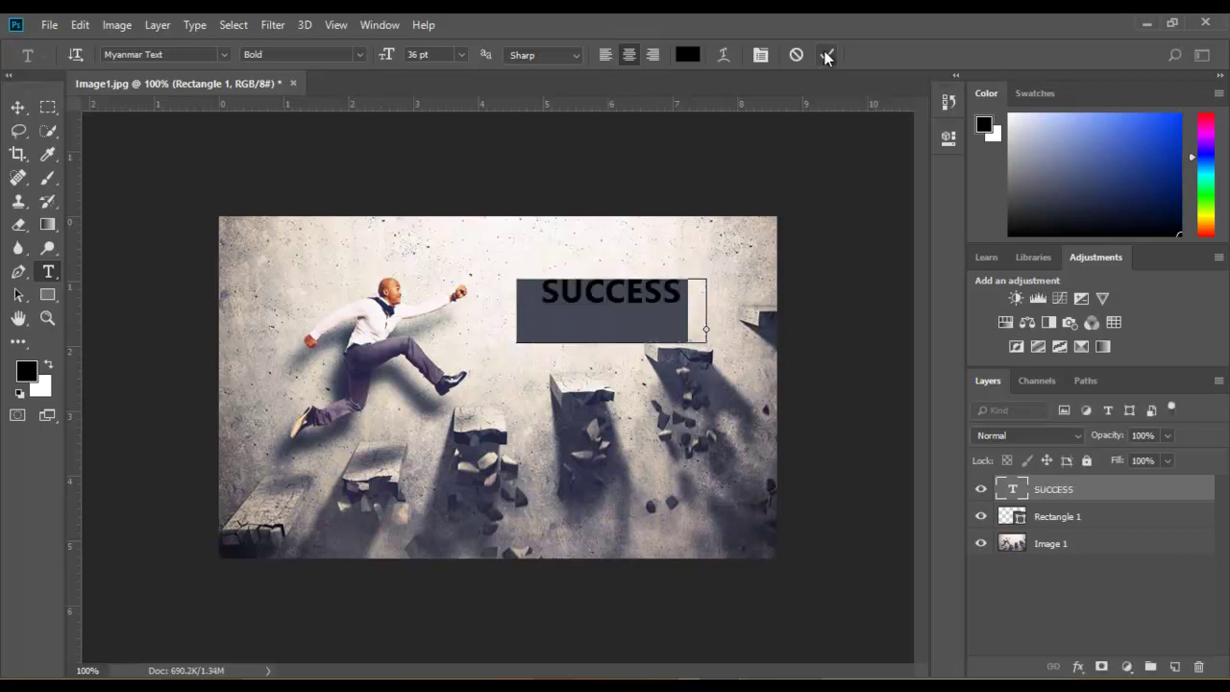
pyautogui.press('v')
pyautogui.moveTo(630, 294); pyautogui.dragTo(617, 301)
# Set the SUCCESS text's font size to 37 pt
pyautogui.press('t')
pyautogui.doubleClick(611, 310)
pyautogui.click(415, 54)
pyautogui.write('37')
pyautogui.press('Return')
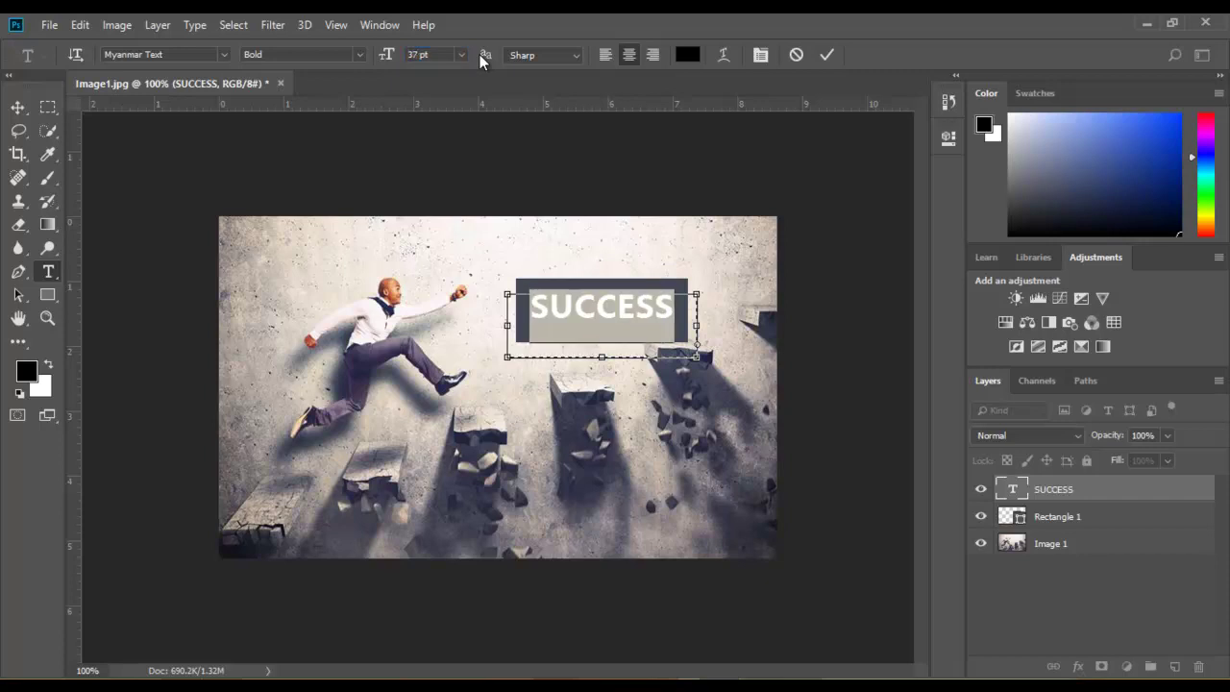
pyautogui.click(826, 55)
pyautogui.click(720, 272)
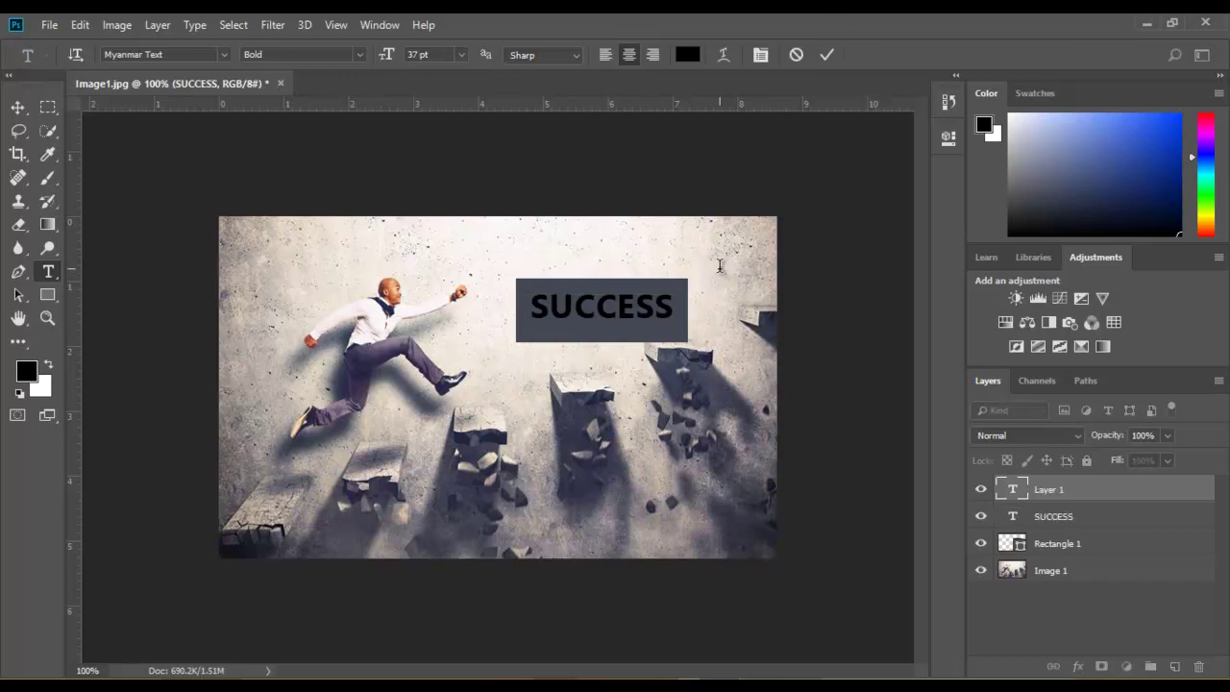
pyautogui.write('V')
pyautogui.press('Escape')
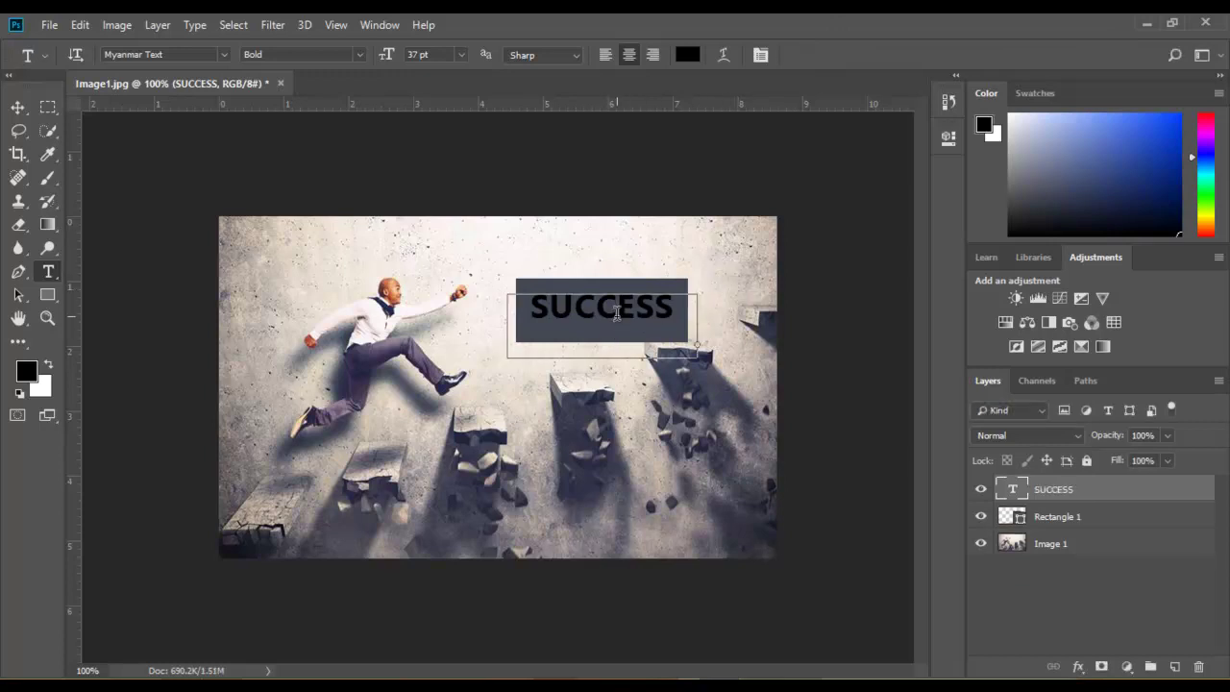
# Nudge the SUCCESS text slightly down to centre it vertically in the rectangle
pyautogui.press('v')
pyautogui.moveTo(617, 316); pyautogui.dragTo(616, 321)
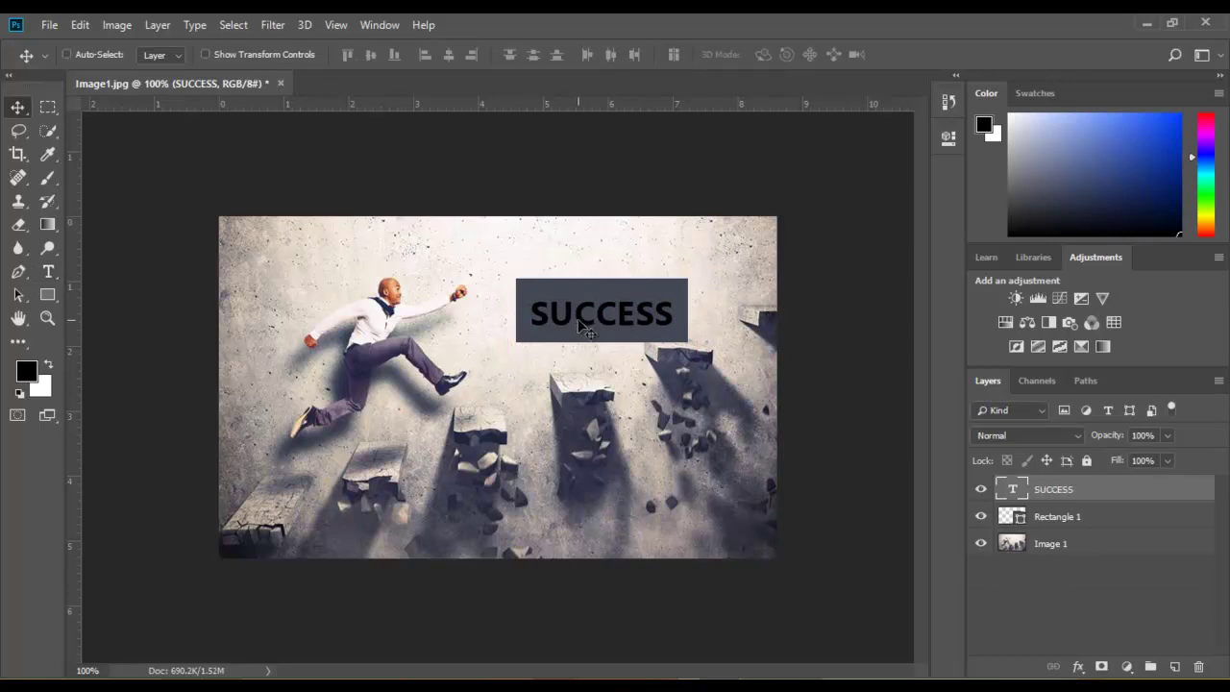
pyautogui.doubleClick(1053, 489)
pyautogui.click(1152, 495)
pyautogui.doubleClick(1163, 490)
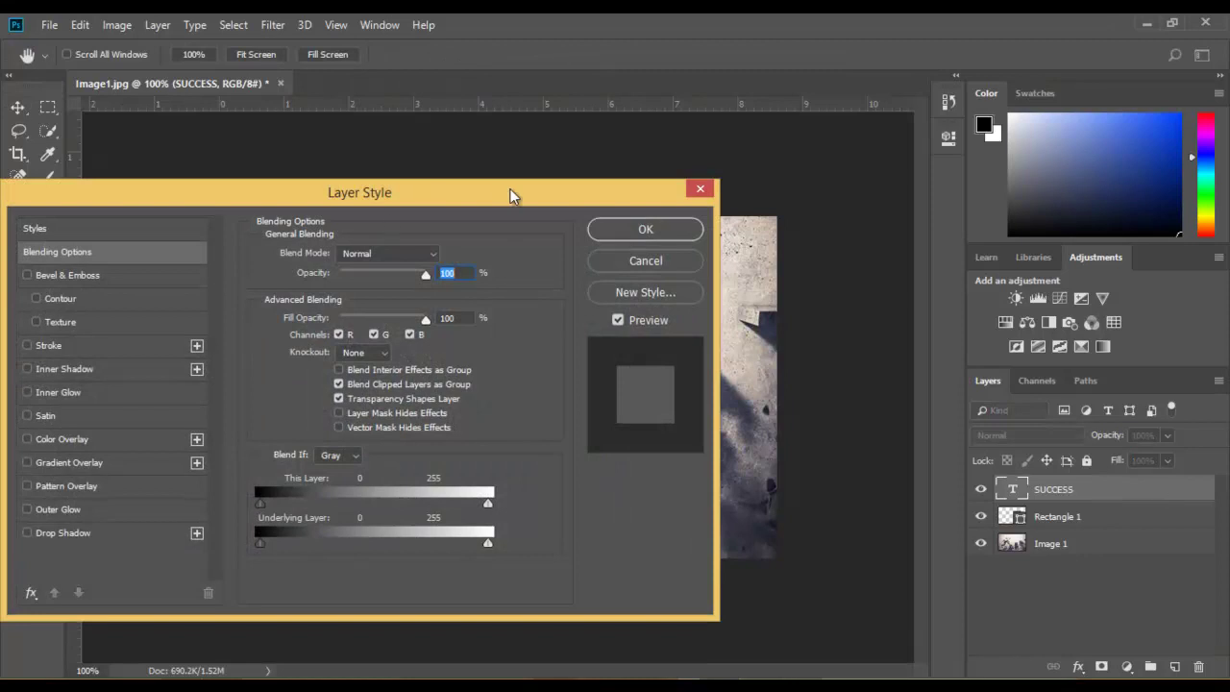
pyautogui.click(694, 185)
# Set the SUCCESS layer's blending options to Shallow knockout with 0% fill opacity
pyautogui.rightClick(1135, 498)
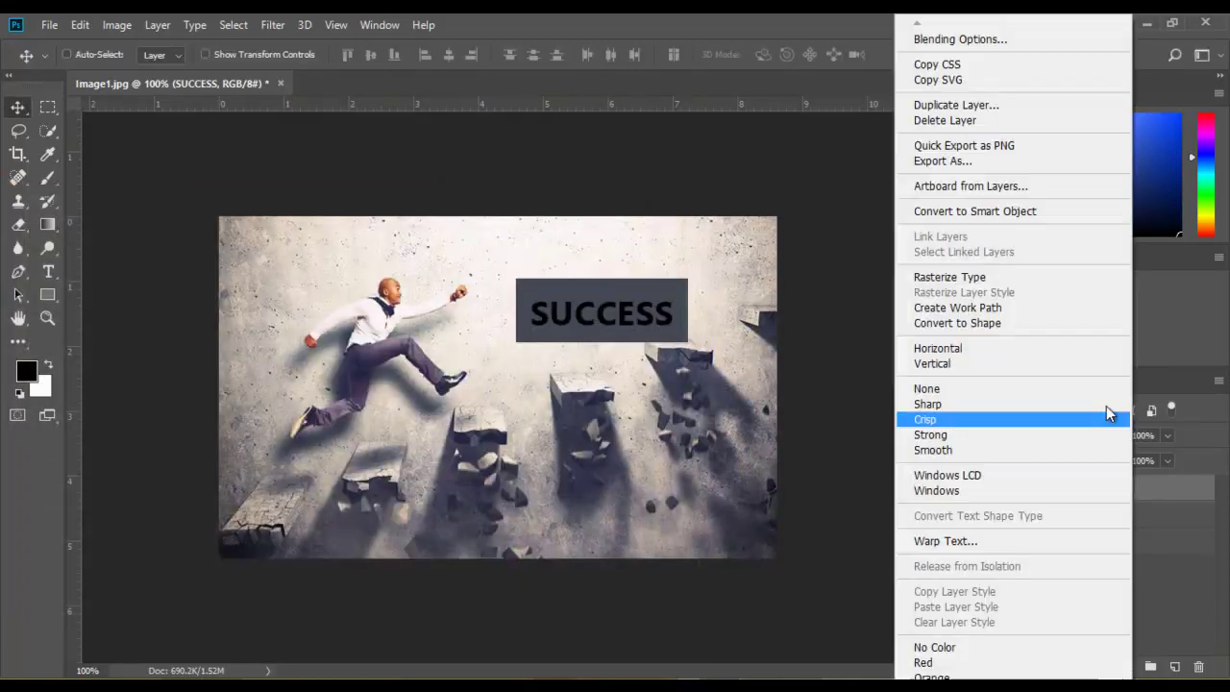
pyautogui.click(982, 40)
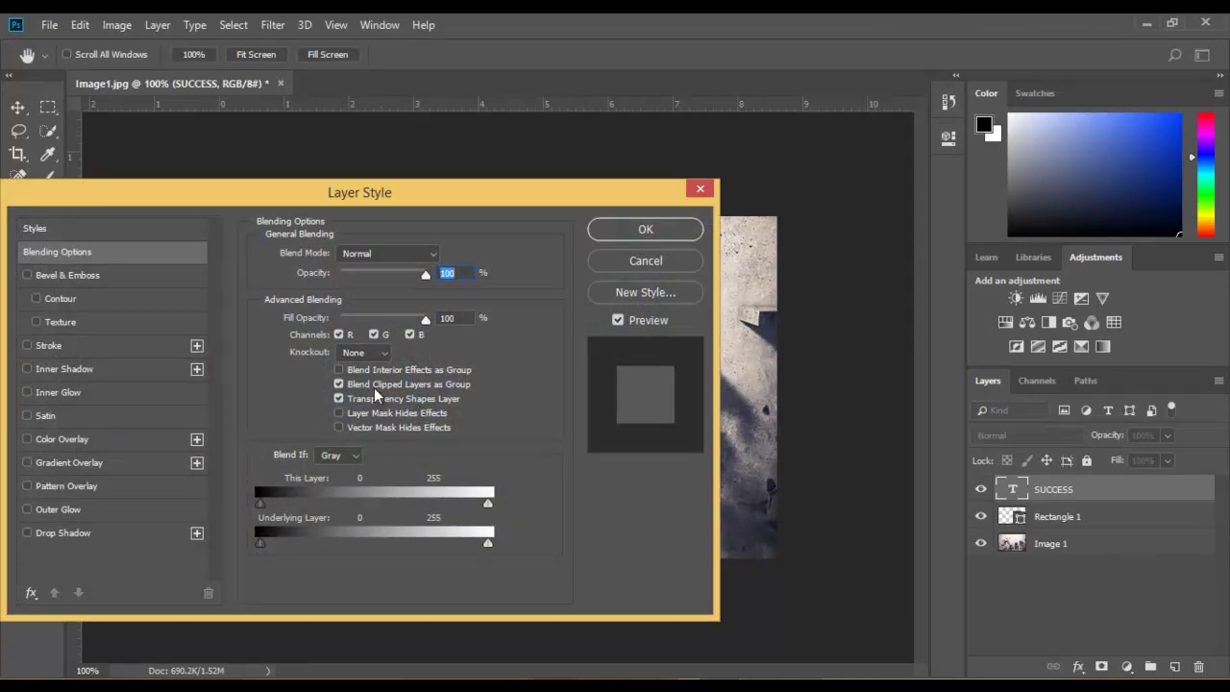
pyautogui.moveTo(462, 197); pyautogui.dragTo(255, 151)
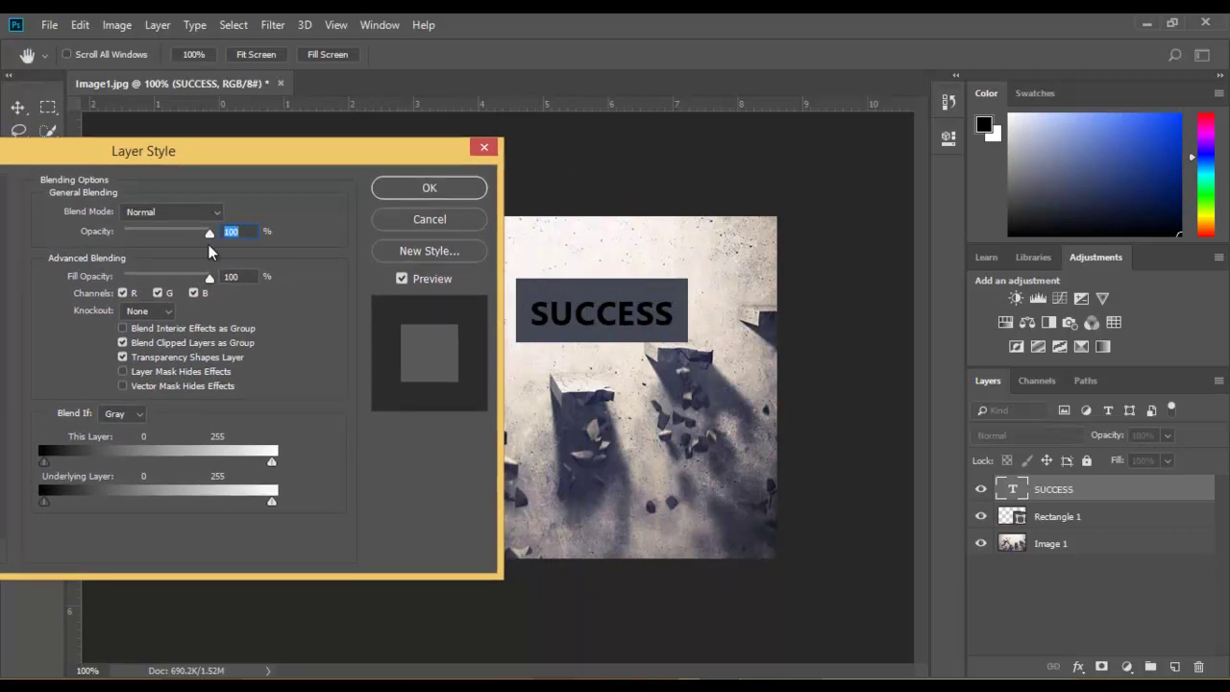
pyautogui.click(132, 314)
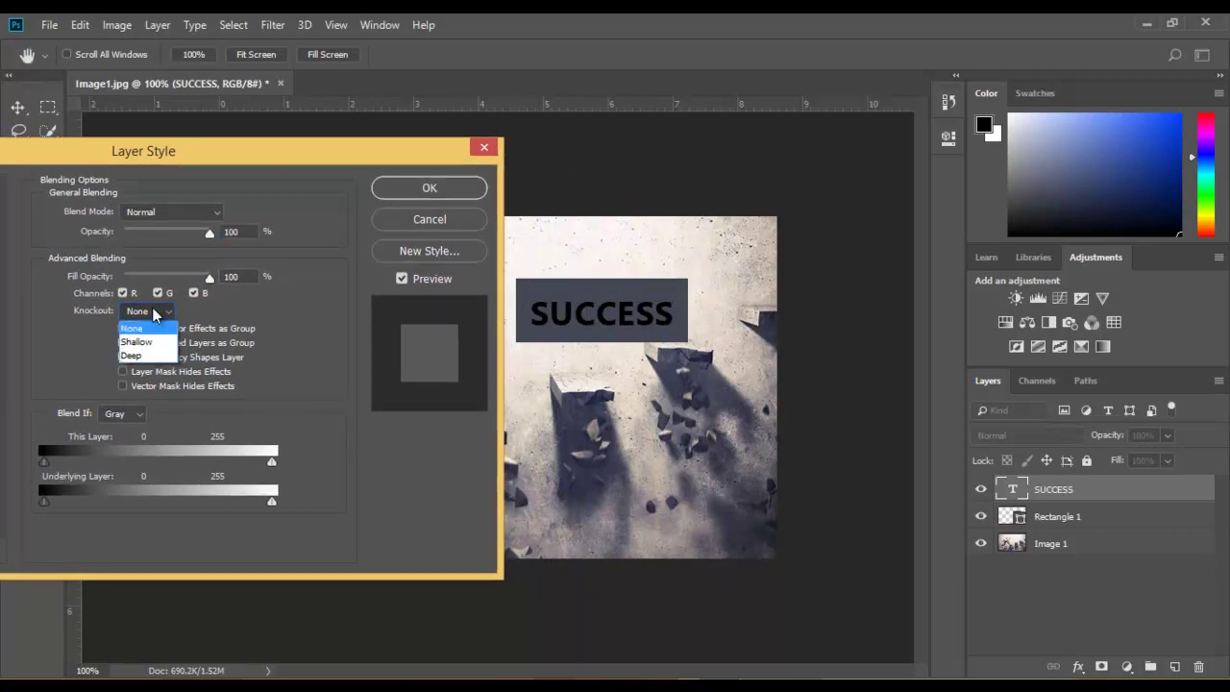
pyautogui.click(146, 336)
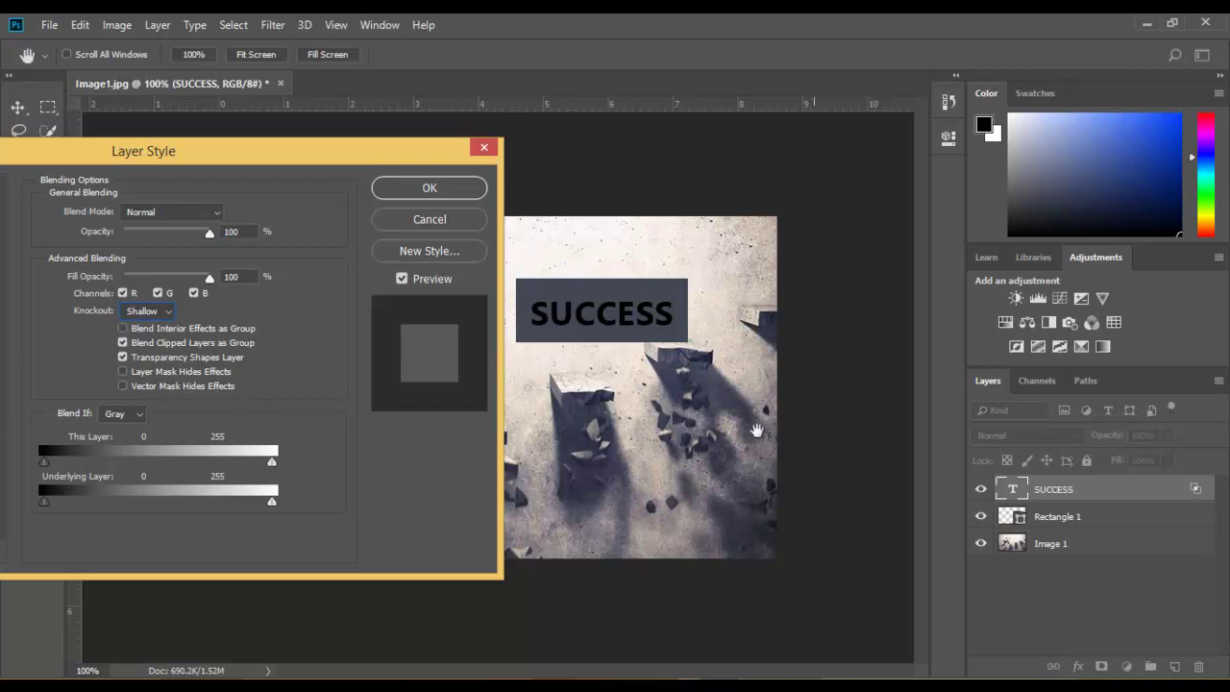
pyautogui.moveTo(209, 280); pyautogui.dragTo(102, 291)
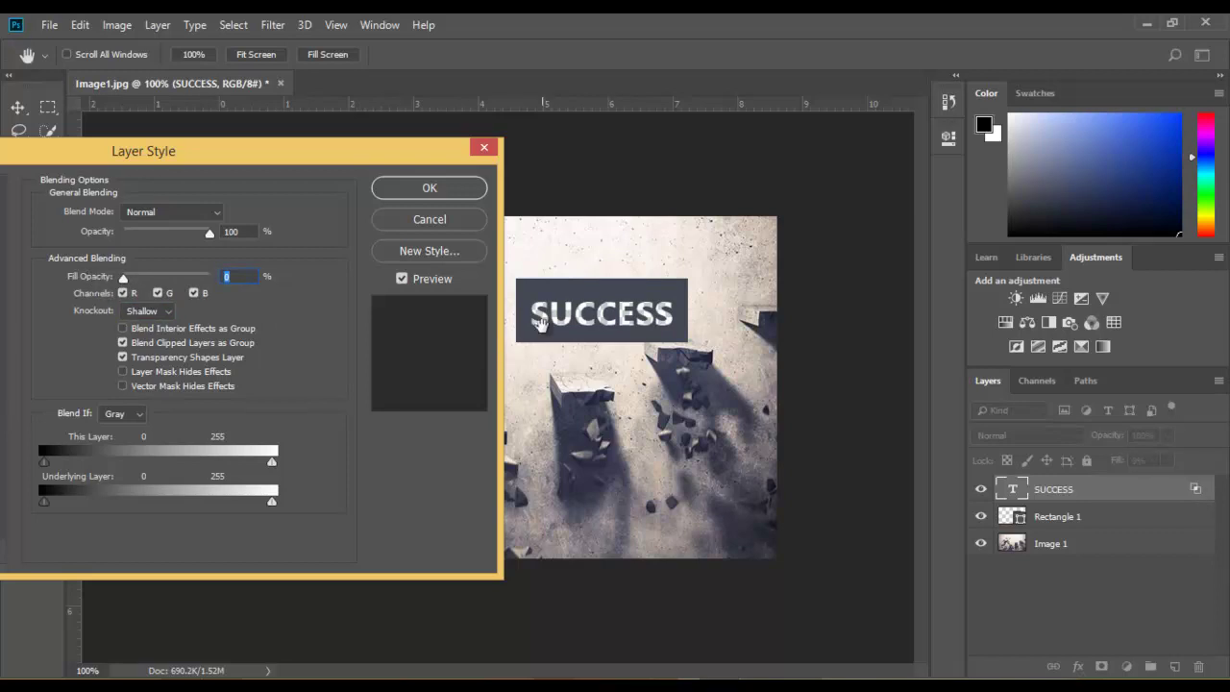
pyautogui.click(430, 188)
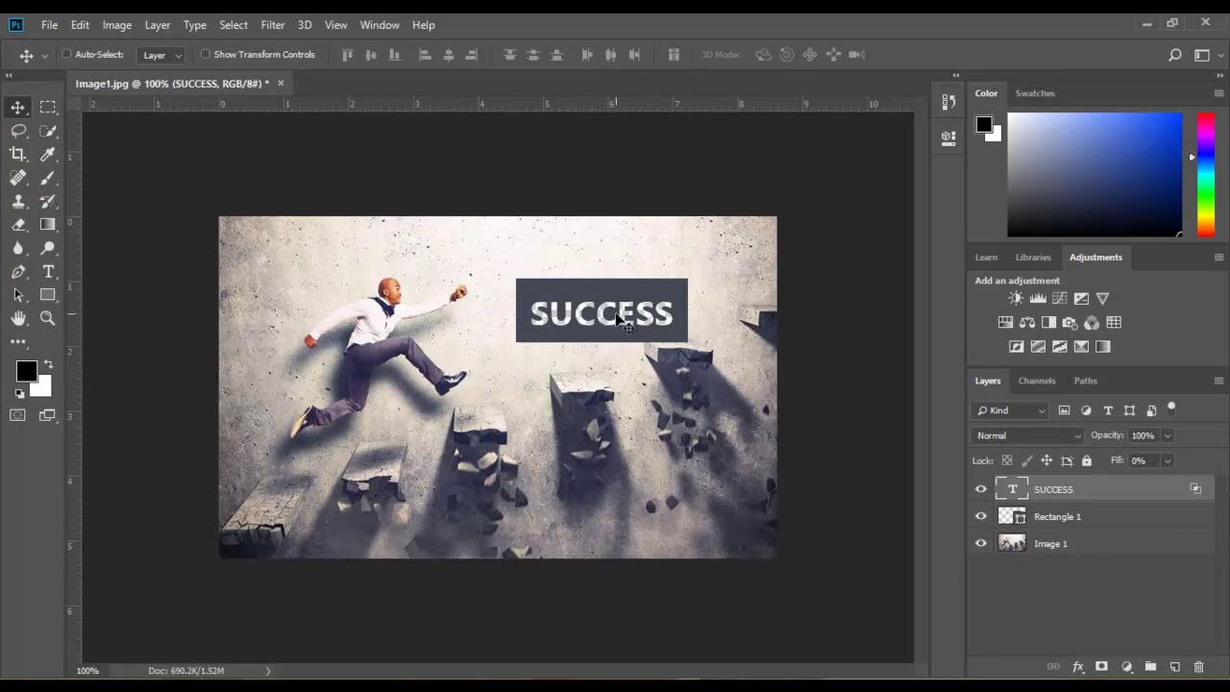
# Shift the SUCCESS text toward the rectangle's left edge and move it back to the centre
pyautogui.moveTo(623, 316)
pyautogui.mouseDown()
pyautogui.moveTo(464, 323)
pyautogui.moveTo(439, 346)
pyautogui.moveTo(439, 394)
pyautogui.moveTo(467, 343)
pyautogui.moveTo(607, 314)
pyautogui.mouseUp()
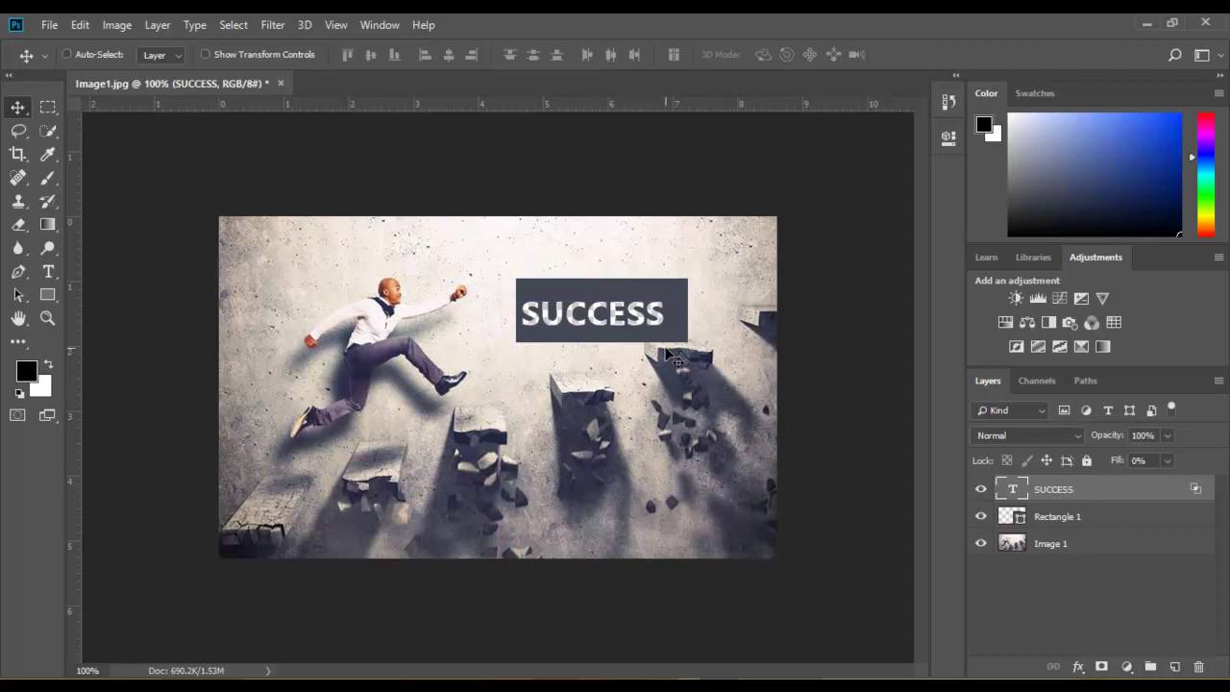
pyautogui.moveTo(615, 317); pyautogui.dragTo(625, 317)
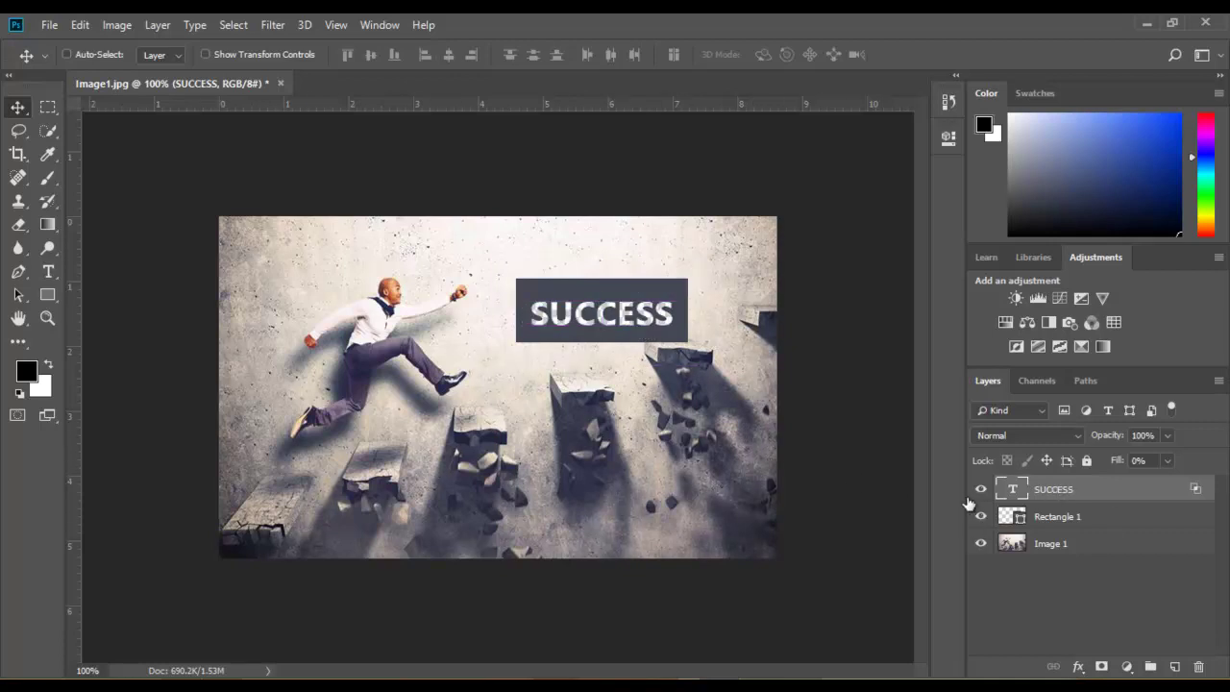
# Group the SUCCESS and Rectangle 1 layers and move the group up and slightly right on the image
pyautogui.click(1064, 524)
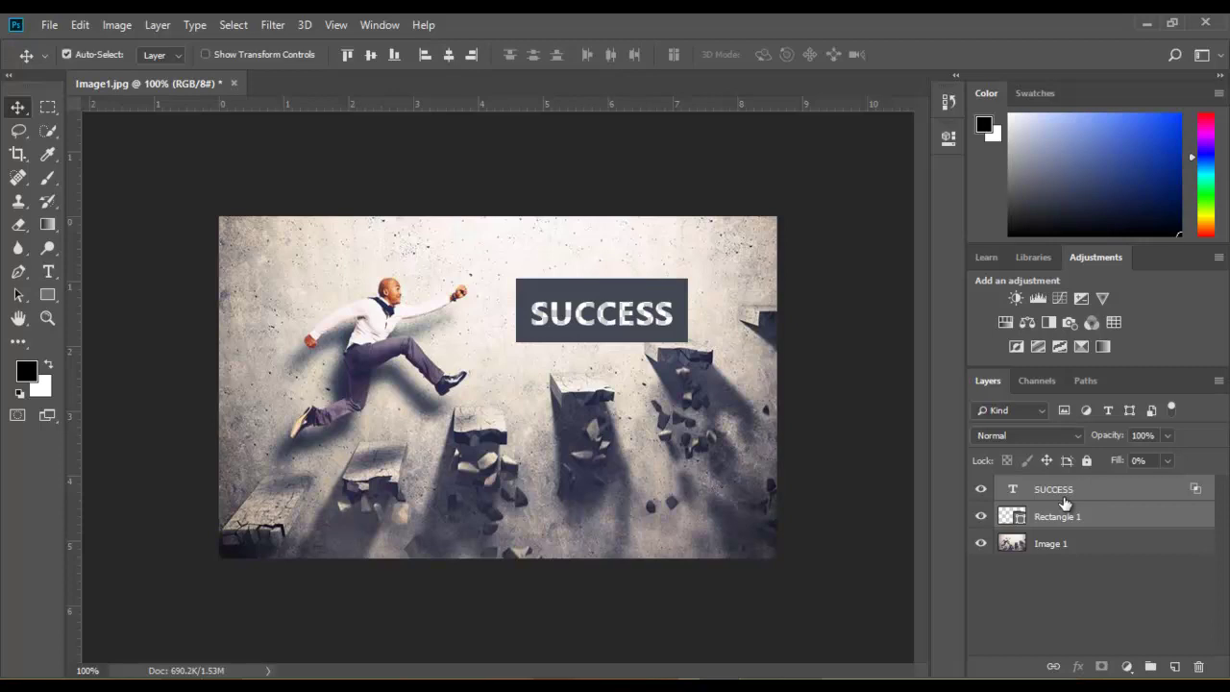
pyautogui.hotkey('ctrl', 'g')
pyautogui.moveTo(594, 318); pyautogui.dragTo(637, 285)
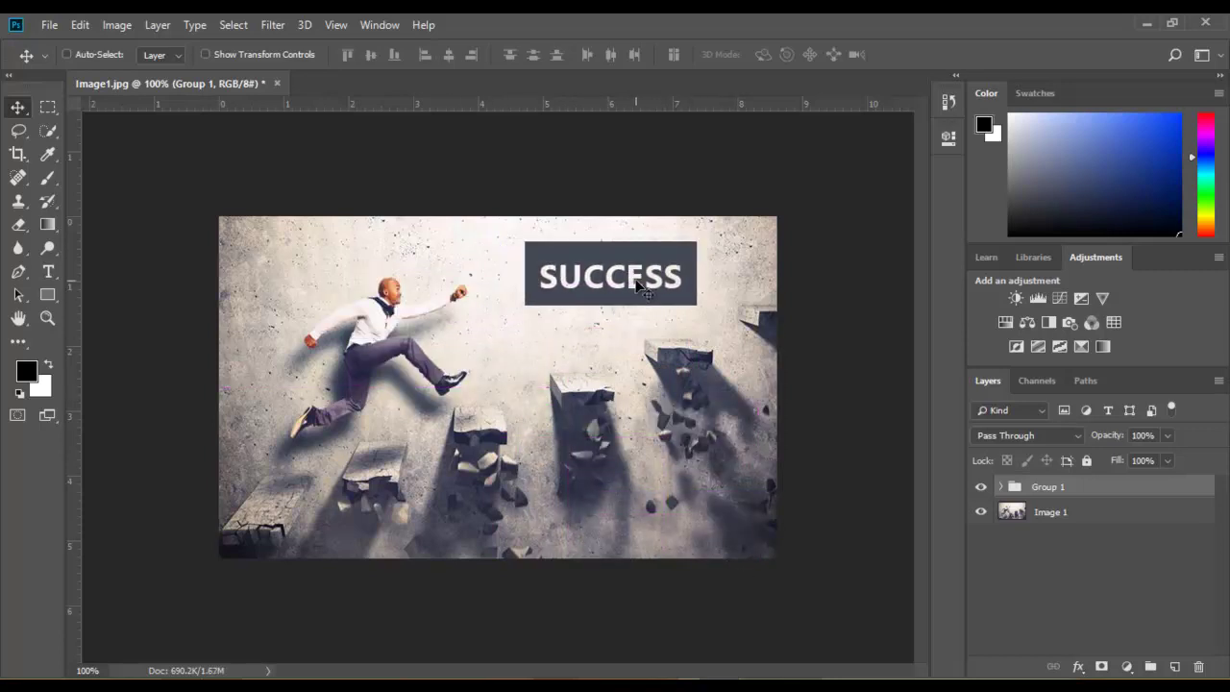